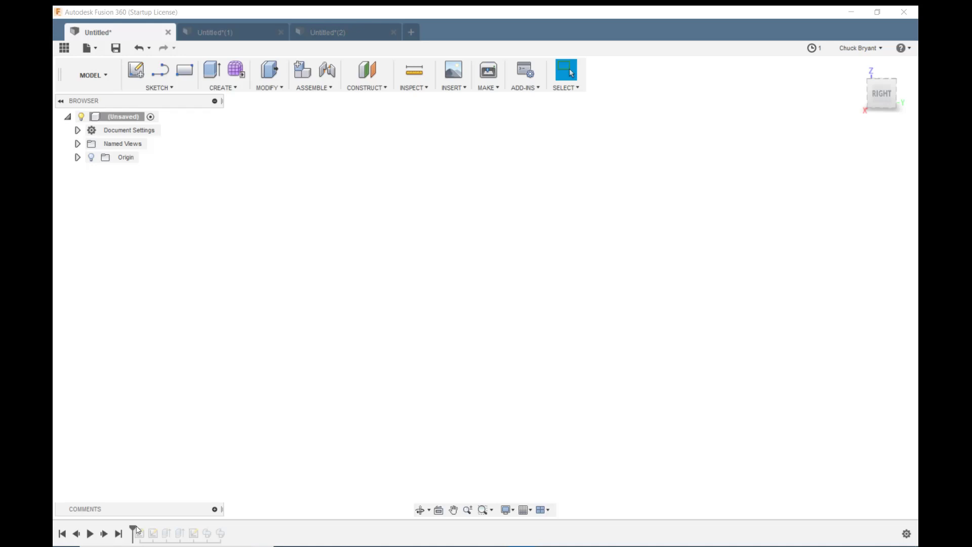
Step the timeline through Sketch1, Sketch2, Extrude1 and Extrude2 to rebuild two short posts and a long cylinder.
left_click_drag(136, 530, 146, 529)
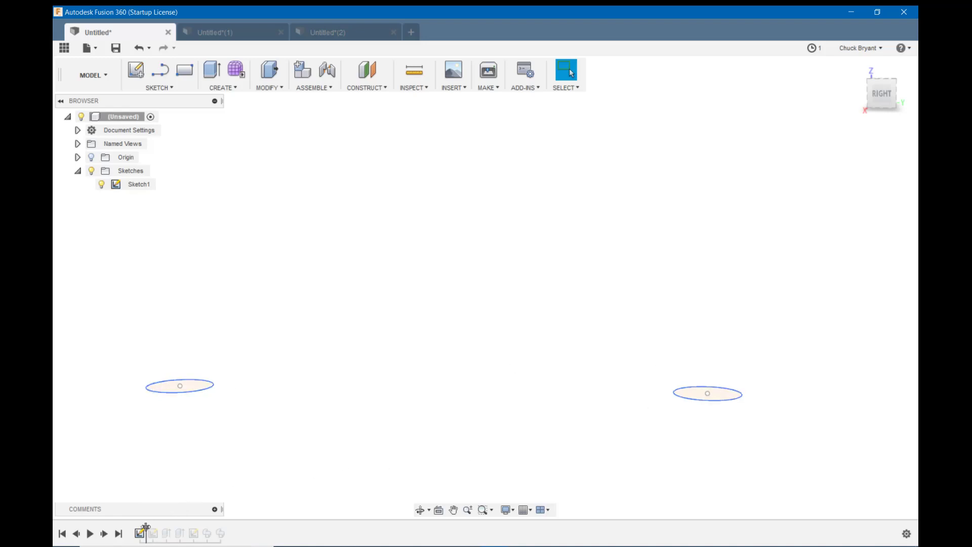
left_click_drag(146, 529, 160, 529)
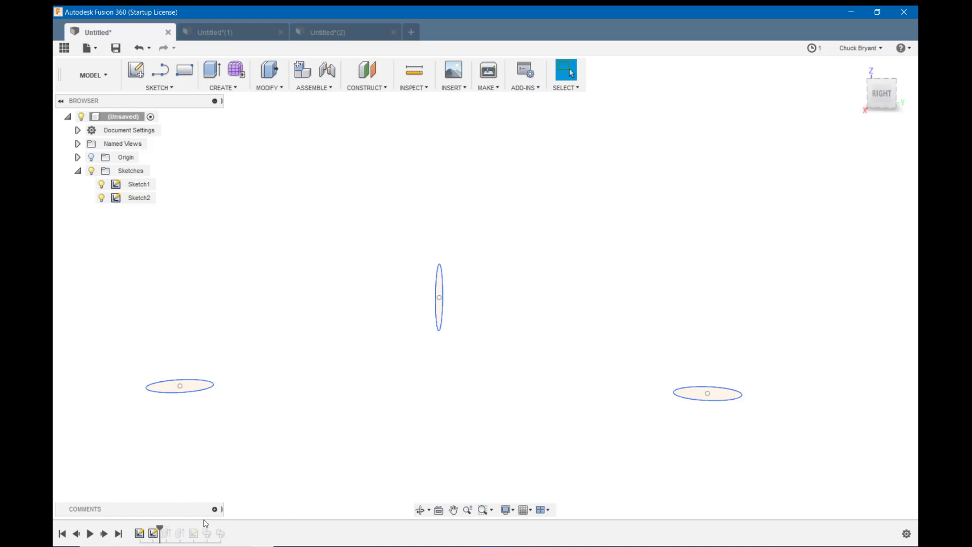
middle_click_drag(393, 449, 445, 451, "shift")
middle_click_drag(567, 385, 543, 409, "shift")
left_click_drag(160, 529, 174, 527)
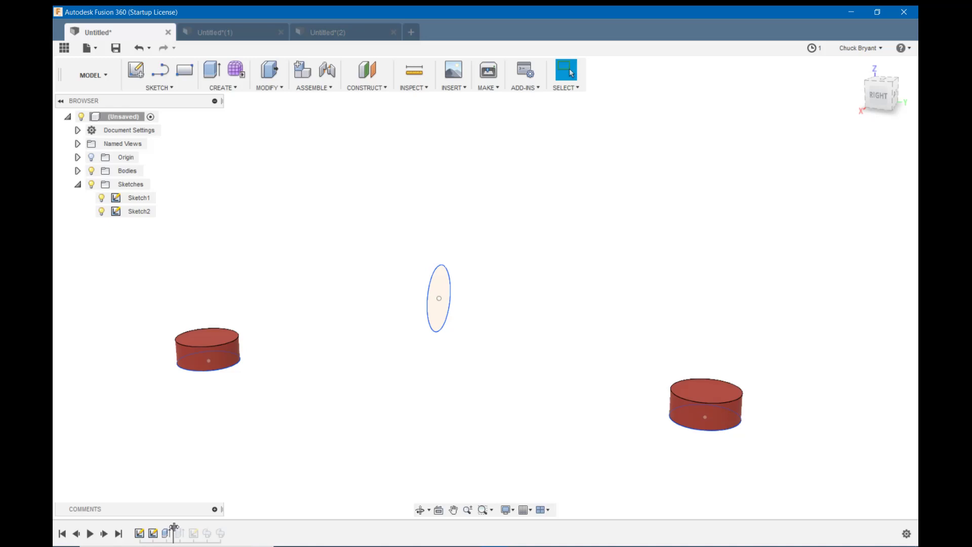
left_click_drag(173, 529, 187, 530)
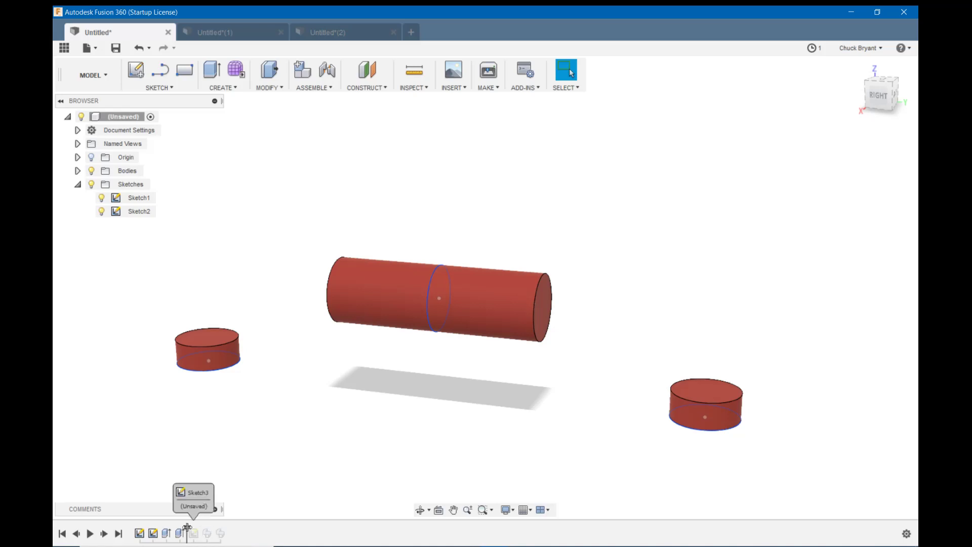
Advance the timeline past Sketch3 to show the curved paths linking posts to cylinder.
left_click_drag(186, 530, 200, 533)
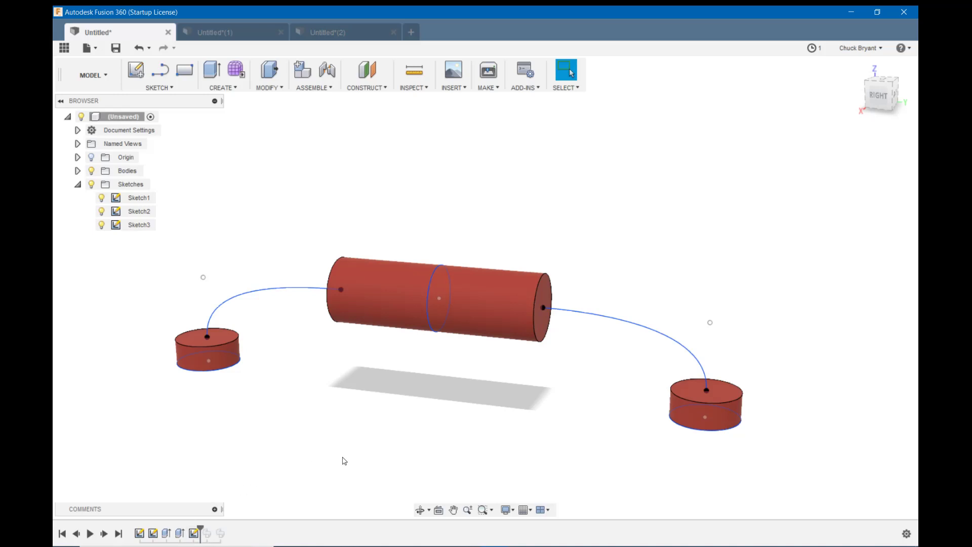
mouse_move(383, 458)
left_mouse_down()
mouse_move(388, 432)
mouse_move(386, 449)
left_mouse_up()
key("Escape")
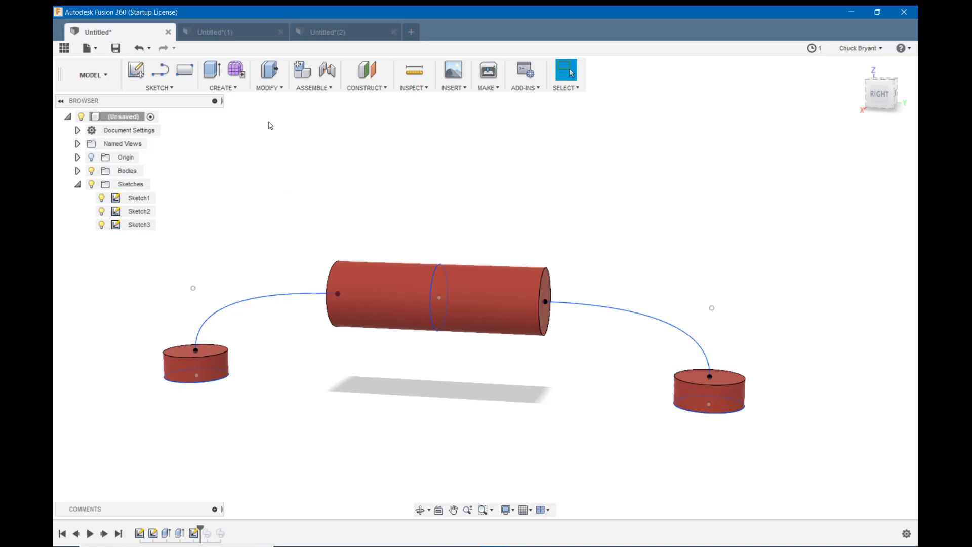
Show the SKETCH and CREATE menu commands while orbiting the model.
left_click(157, 88)
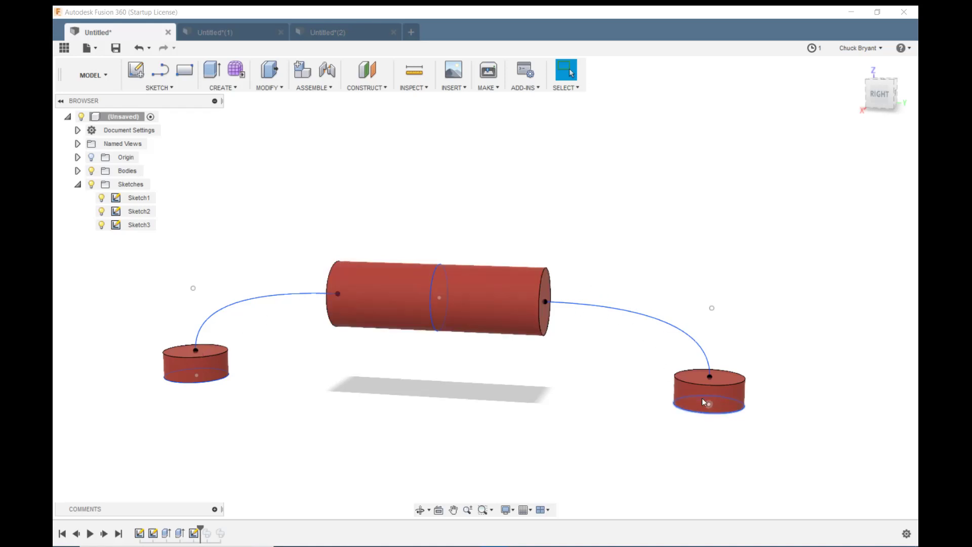
mouse_move(592, 361)
middle_mouse_down("shift")
mouse_move(599, 349)
mouse_move(595, 369)
mouse_move(599, 349)
mouse_move(587, 358)
middle_mouse_up("shift")
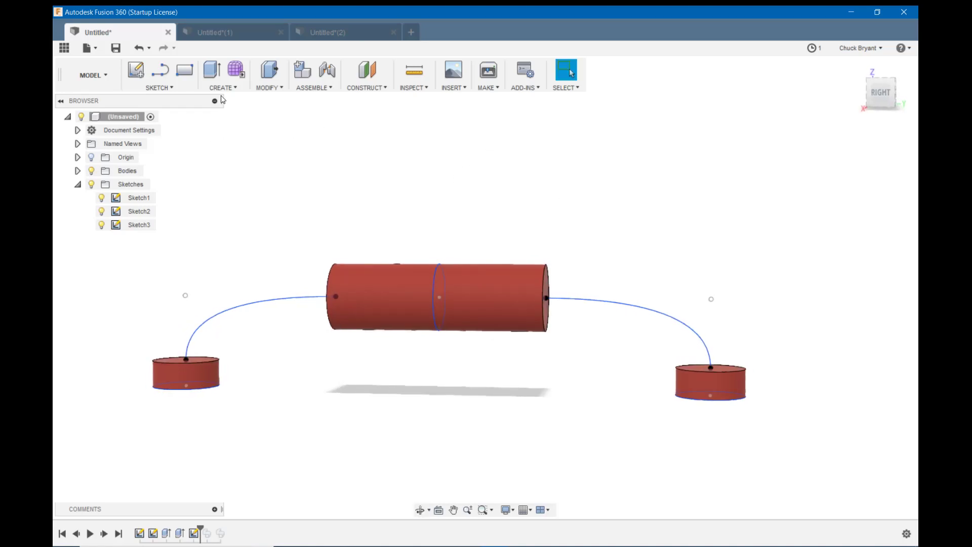
left_click(226, 88)
middle_click_drag(318, 318, 349, 321, "shift")
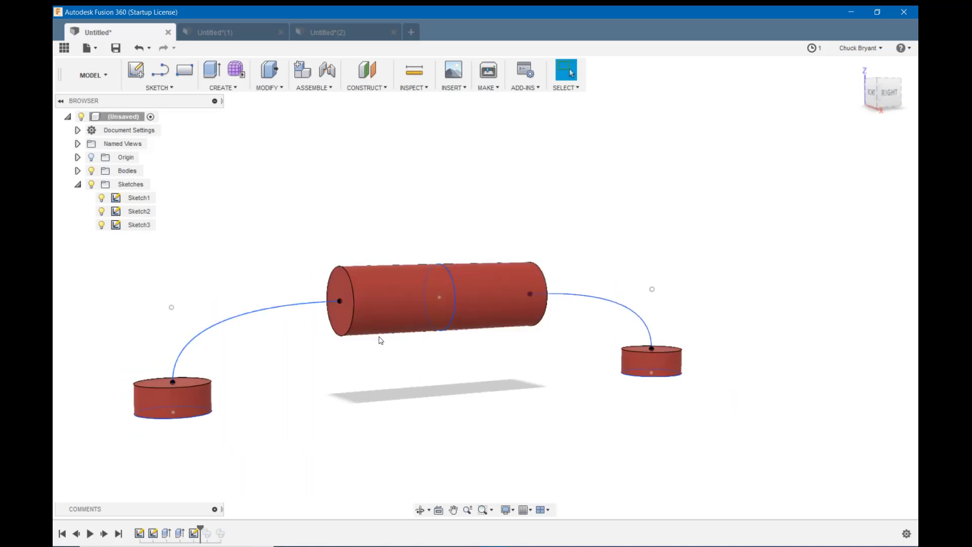
middle_click_drag(380, 339, 369, 336, "shift")
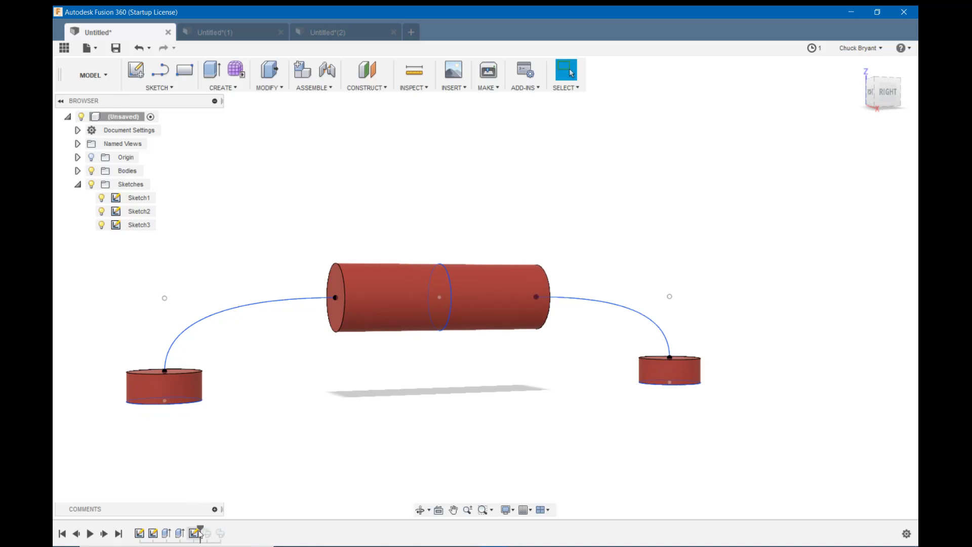
Replay Sweep1 and Sweep2 to finish the tube handle, then switch to Untitled*(1).
left_click_drag(205, 533, 221, 527)
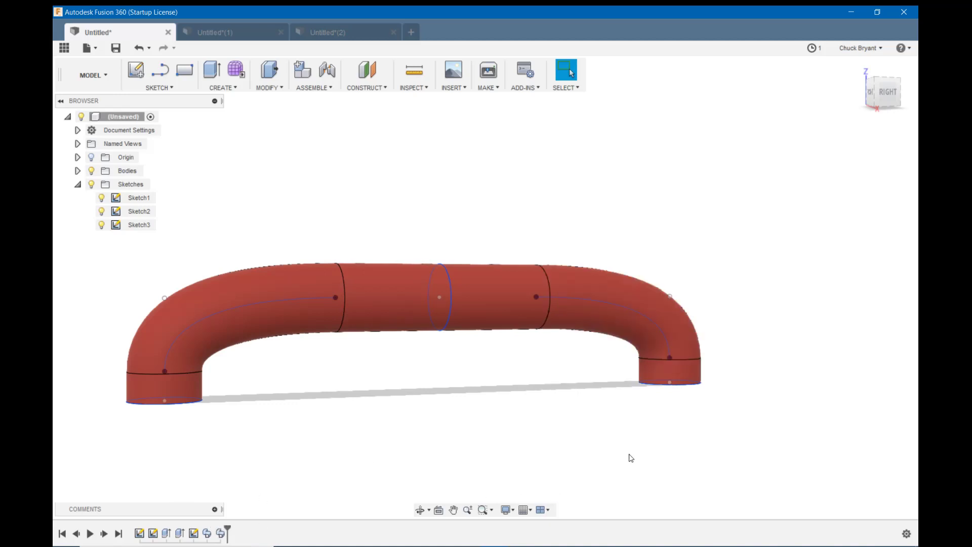
mouse_move(628, 455)
middle_mouse_down("shift")
mouse_move(590, 458)
mouse_move(592, 412)
mouse_move(594, 466)
mouse_move(603, 456)
mouse_move(597, 382)
middle_mouse_up("shift")
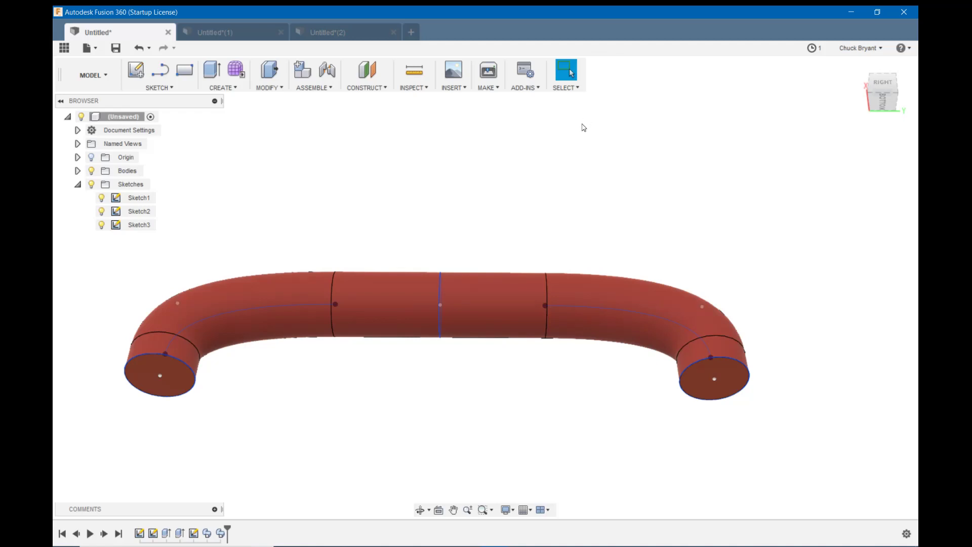
mouse_move(576, 134)
middle_mouse_down("shift")
mouse_move(564, 156)
mouse_move(570, 195)
mouse_move(577, 171)
mouse_move(553, 183)
mouse_move(564, 188)
mouse_move(547, 186)
mouse_move(558, 193)
mouse_move(567, 143)
middle_mouse_up("shift")
middle_click_drag(529, 230, 516, 269, "shift")
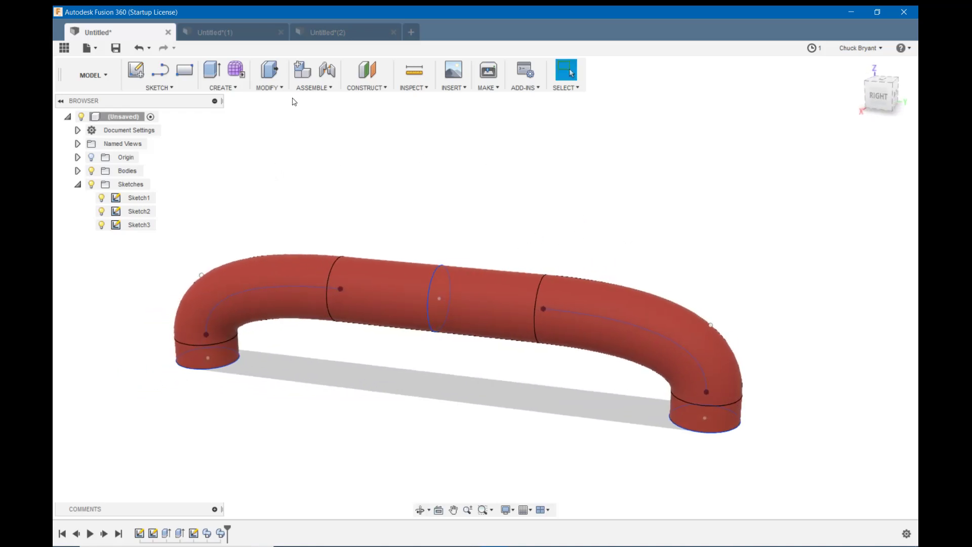
left_click(230, 36)
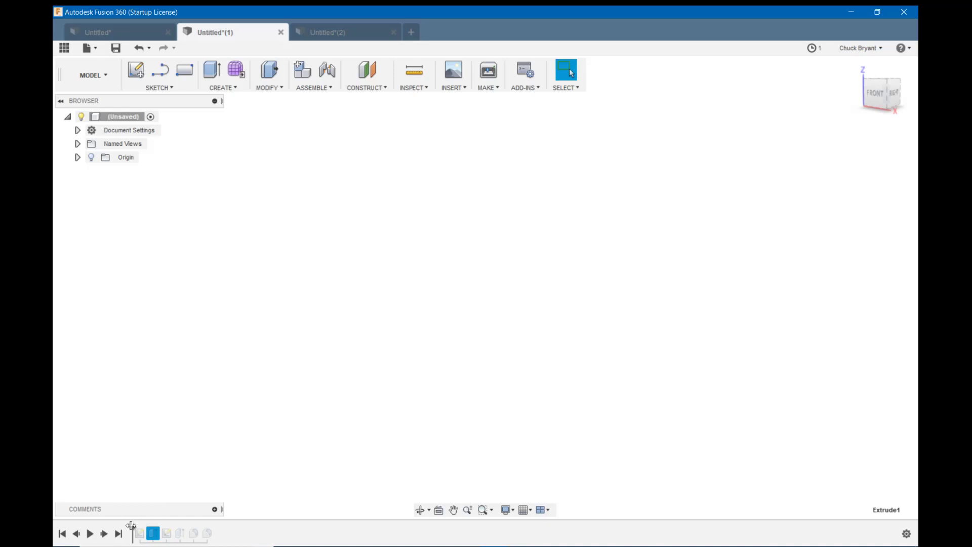
Replay Sketch1, Extrude1 and Sketch2 to show a tall block with a semicircular arc on its front.
left_click_drag(138, 523, 147, 524)
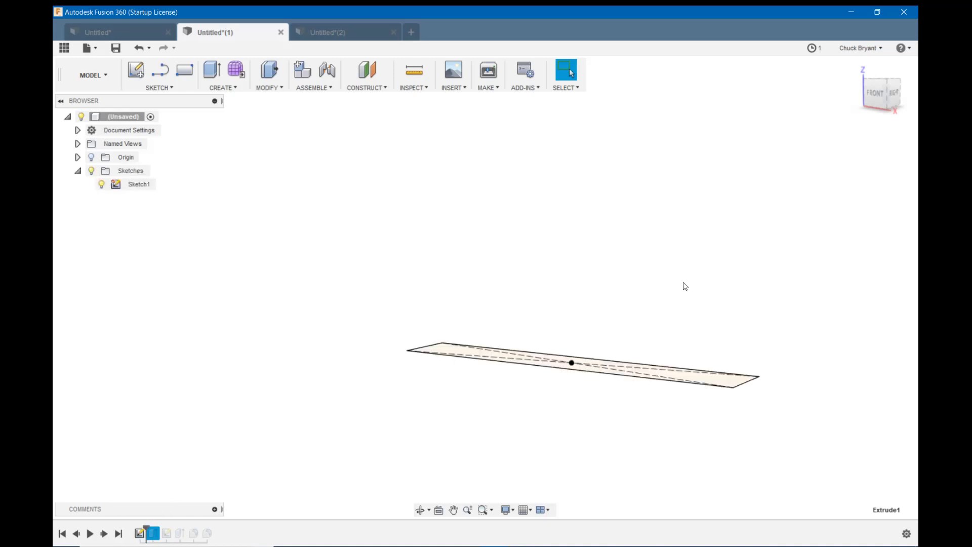
mouse_move(683, 284)
middle_mouse_down()
mouse_move(596, 270)
mouse_move(595, 301)
middle_mouse_up()
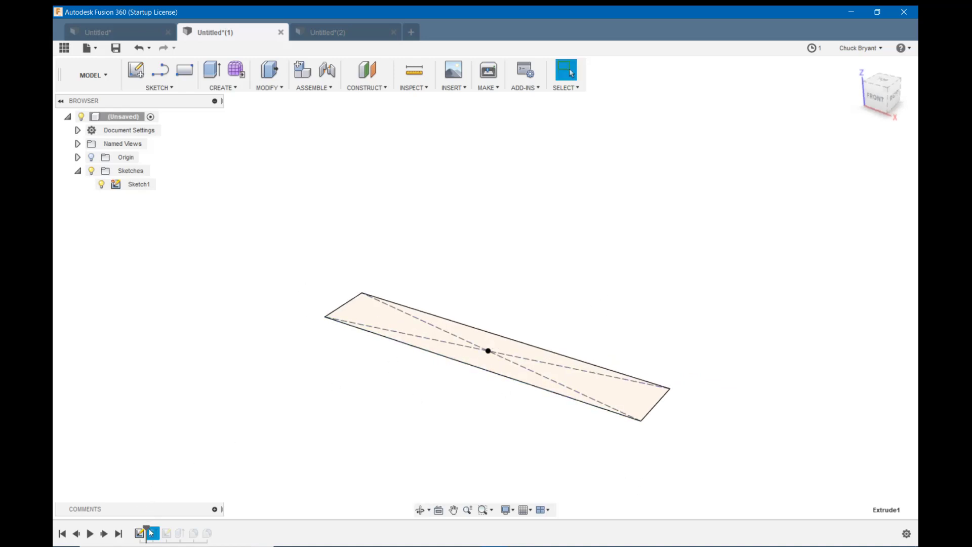
left_click_drag(148, 528, 160, 528)
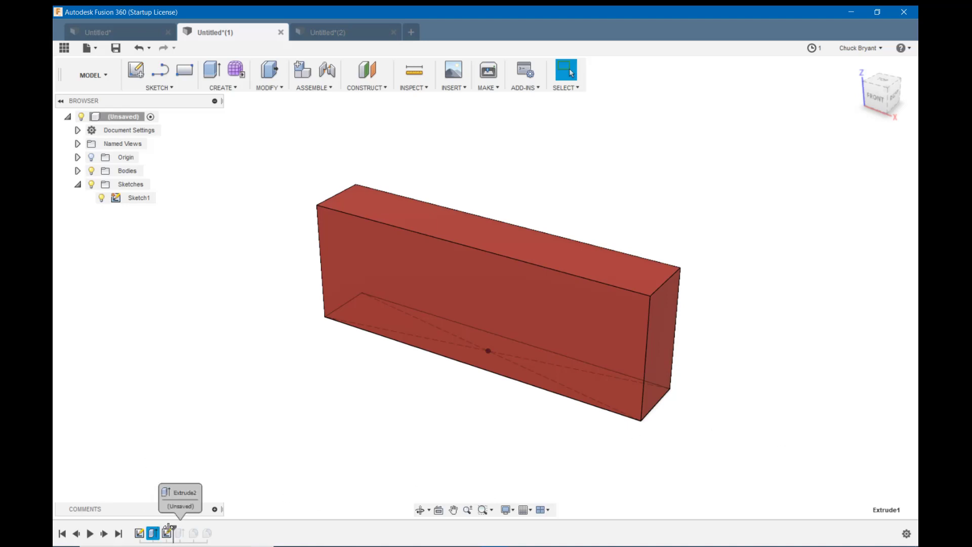
left_click_drag(161, 527, 173, 528)
middle_click_drag(737, 459, 749, 436, "shift")
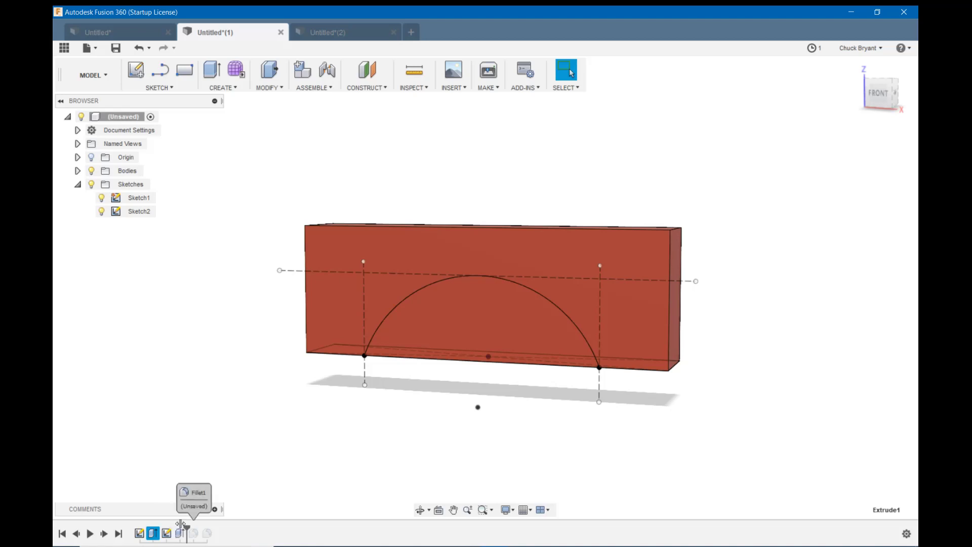
Replay the cut and fillet features, leaving a rounded semicircular arch body.
left_click_drag(174, 529, 186, 529)
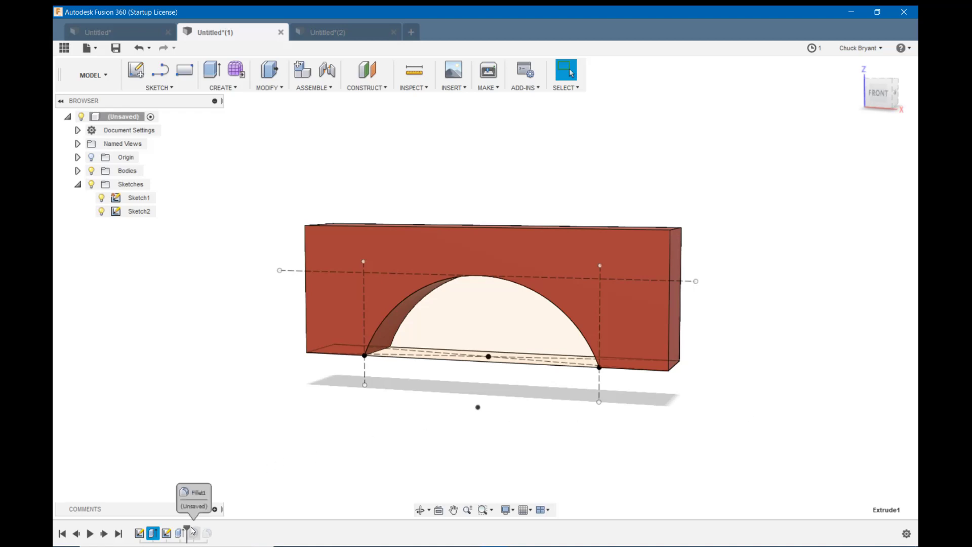
left_click_drag(188, 526, 214, 531)
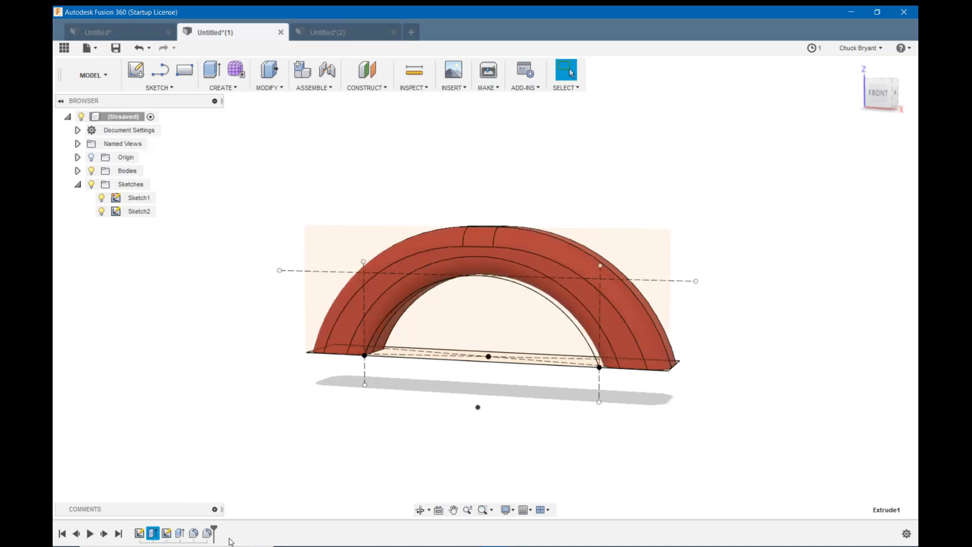
mouse_move(767, 376)
middle_mouse_down("shift")
mouse_move(759, 389)
mouse_move(764, 323)
mouse_move(777, 330)
mouse_move(771, 361)
middle_mouse_up("shift")
Glance at the tube handle design, return to the arch design and orbit it into 3D.
left_click(132, 71)
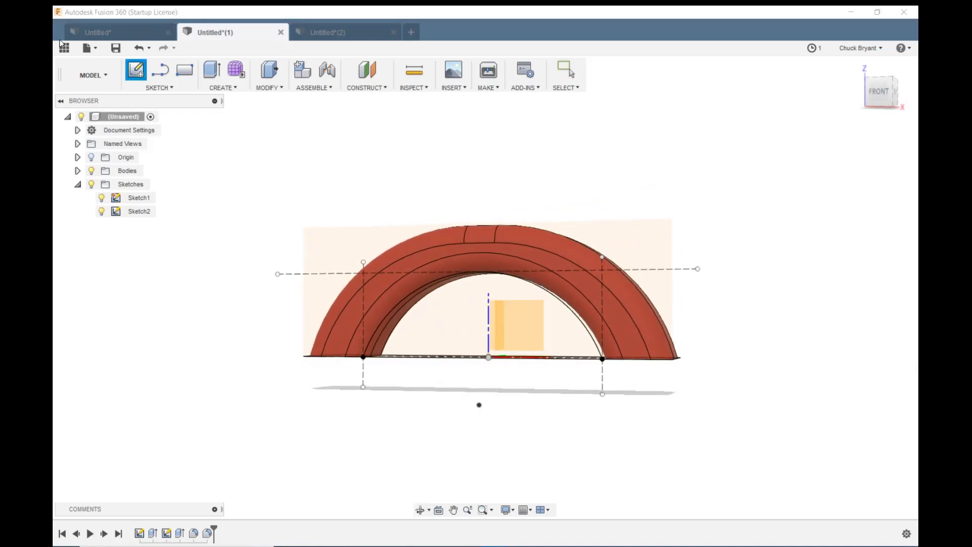
left_click(101, 33)
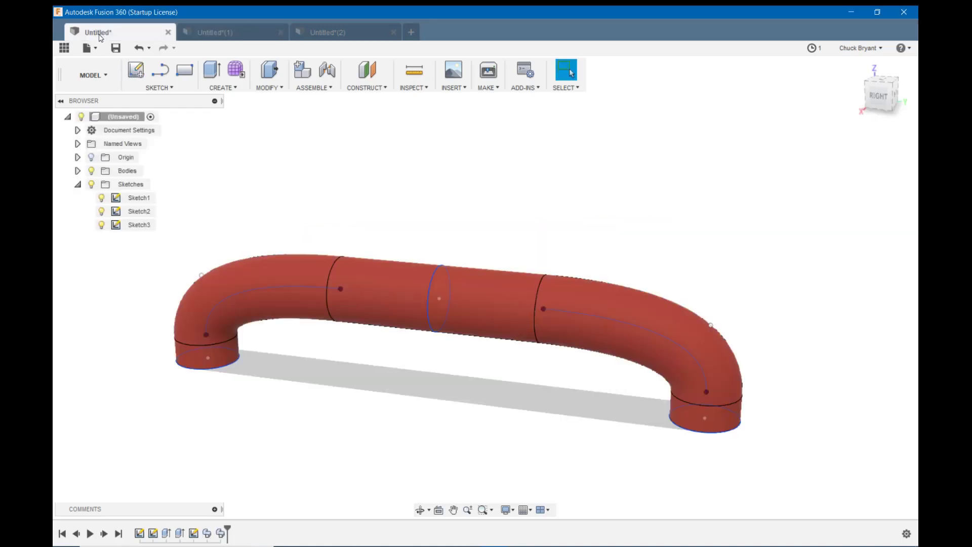
left_click(236, 33)
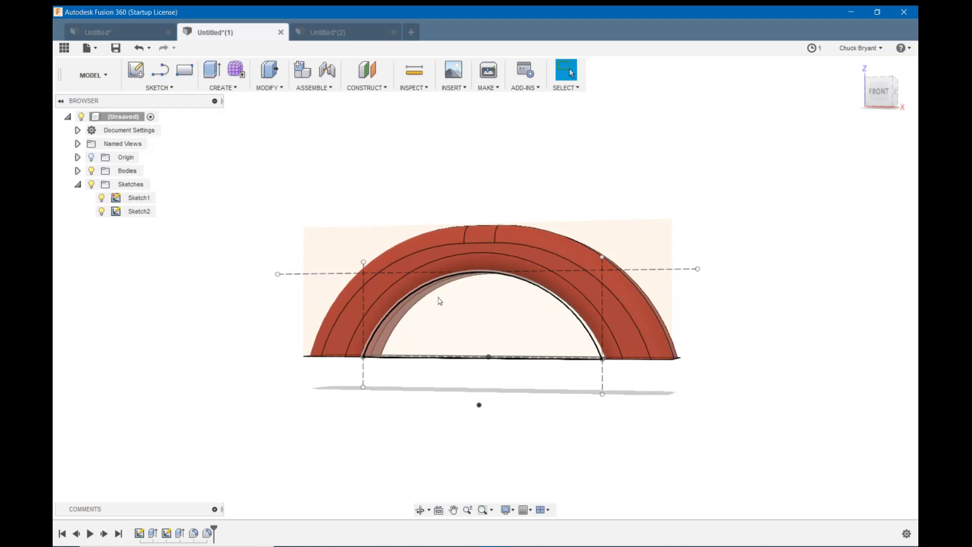
mouse_move(732, 209)
middle_mouse_down("shift")
mouse_move(719, 220)
mouse_move(732, 228)
middle_mouse_up("shift")
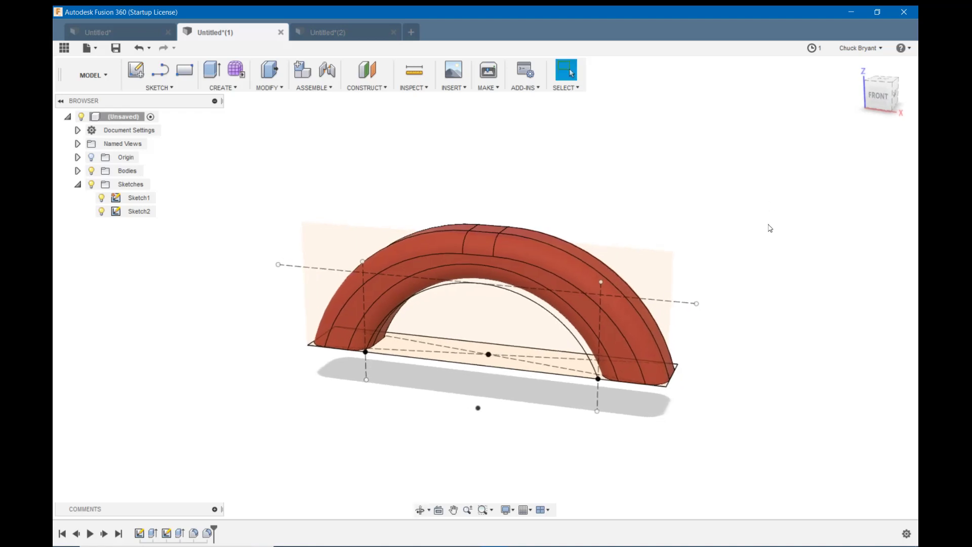
In Untitled*(2), replay Sketch1 and the Extrude to turn two ellipses into short cylindrical posts.
left_click(351, 34)
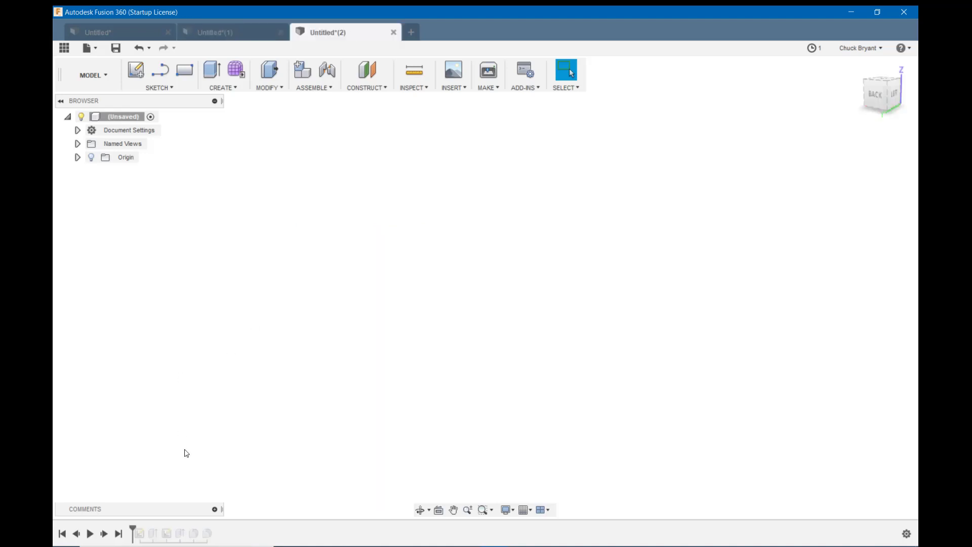
mouse_move(134, 525)
left_mouse_down()
mouse_move(157, 527)
mouse_move(147, 526)
left_mouse_up()
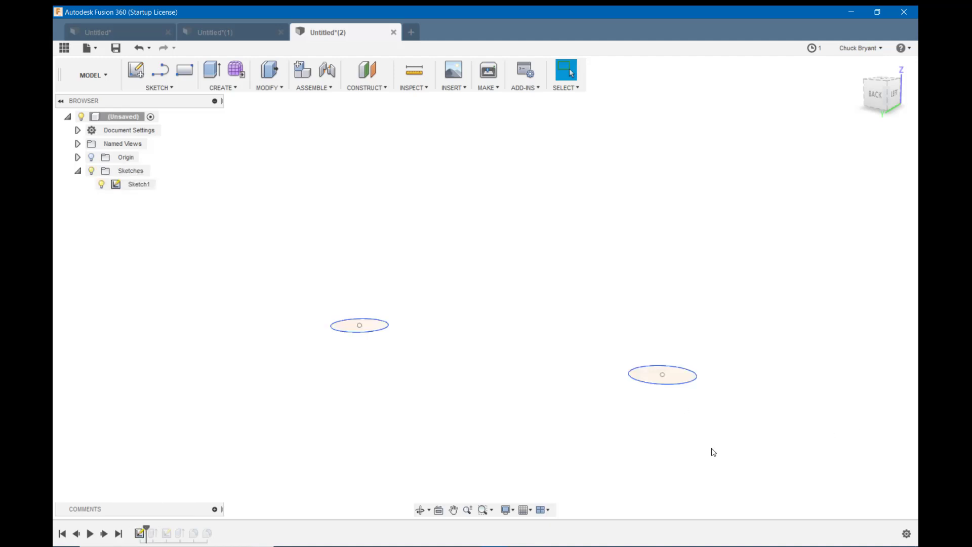
middle_click_drag(712, 452, 730, 457, "shift")
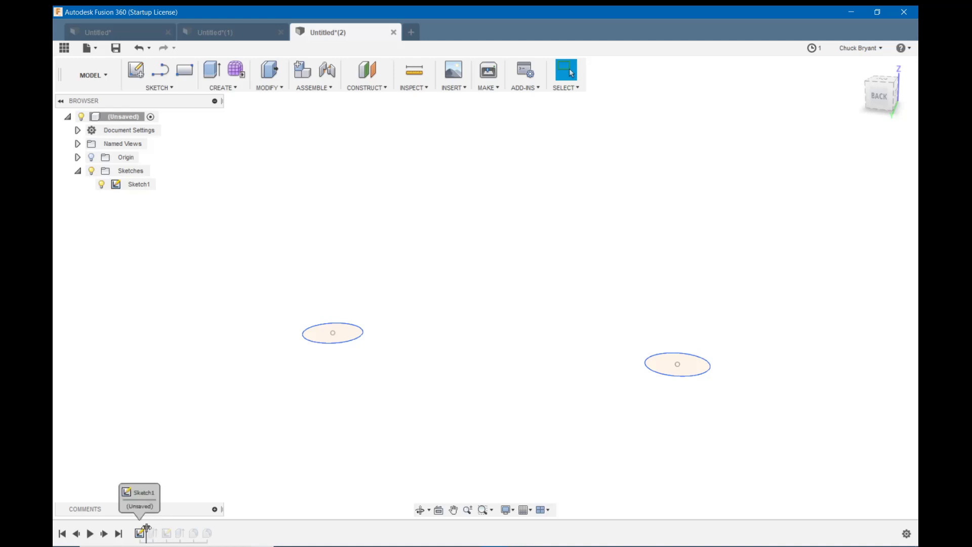
left_click_drag(148, 526, 160, 526)
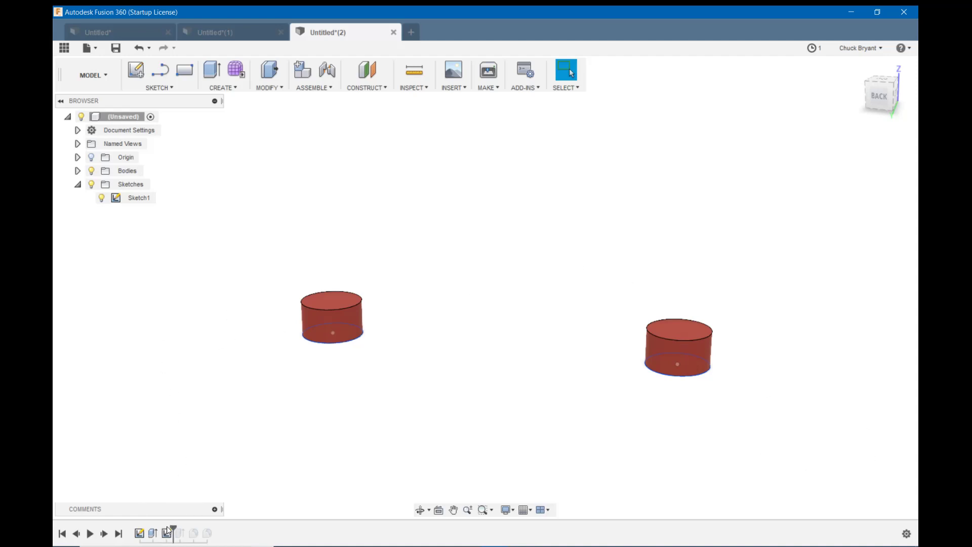
Replay Sketch2 to show the curved 14 mm band spanning the posts and select its profile.
left_click_drag(162, 528, 173, 528)
mouse_move(556, 479)
middle_mouse_down("shift")
mouse_move(560, 442)
mouse_move(569, 467)
middle_mouse_up("shift")
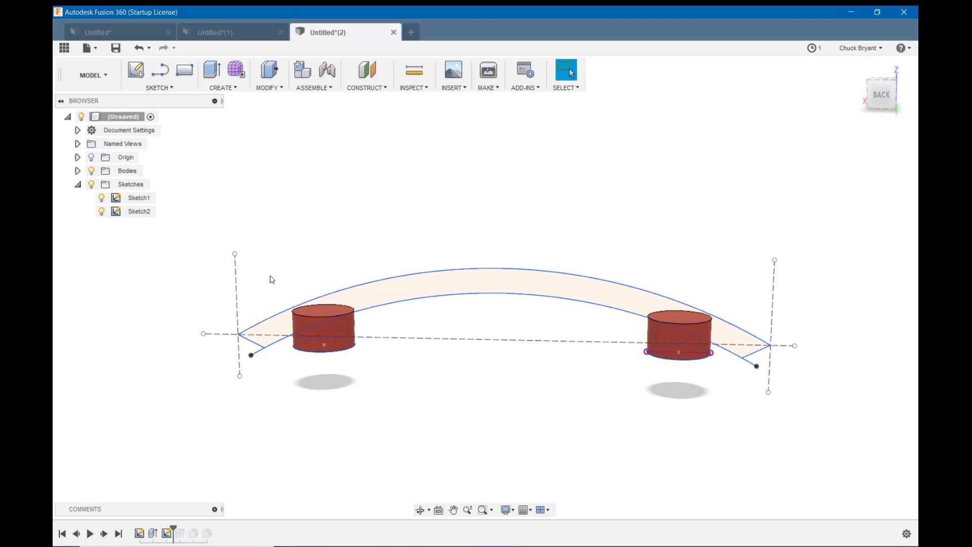
left_click(503, 279)
Play the timeline through Fillet1 and Fillet2 to the end, rounding the solid curved bar.
left_click_drag(173, 528, 181, 530)
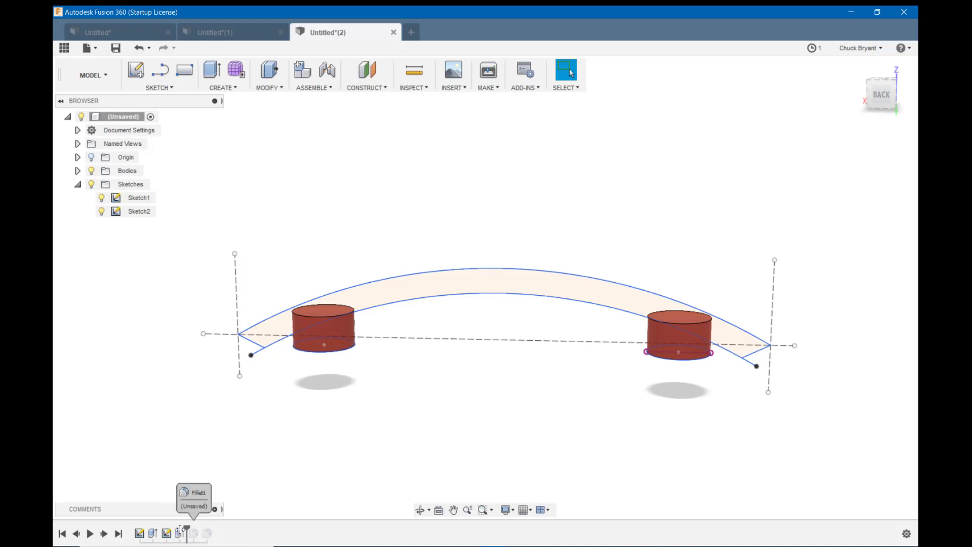
mouse_move(642, 469)
middle_mouse_down("shift")
mouse_move(623, 460)
mouse_move(631, 468)
mouse_move(560, 469)
middle_mouse_up("shift")
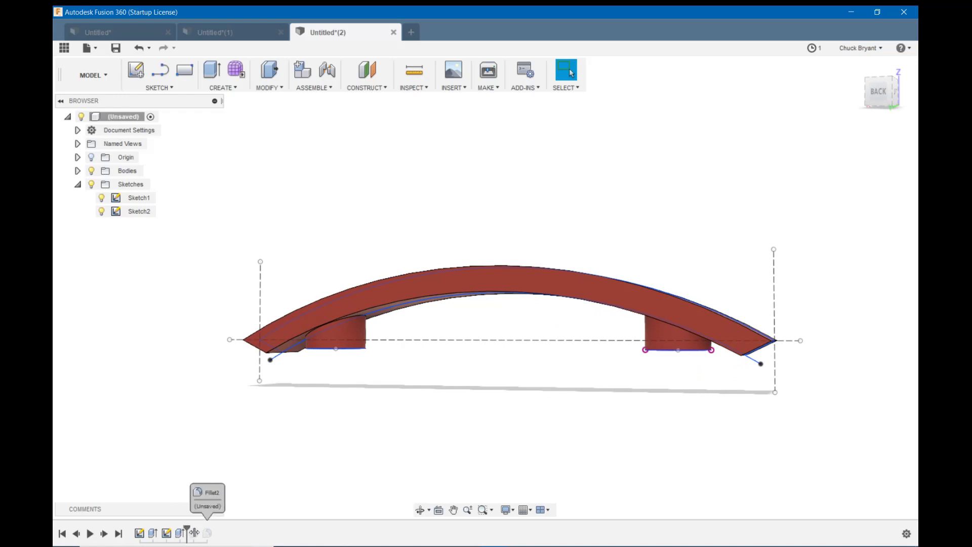
left_click_drag(187, 529, 213, 531)
middle_click_drag(649, 431, 627, 461, "shift")
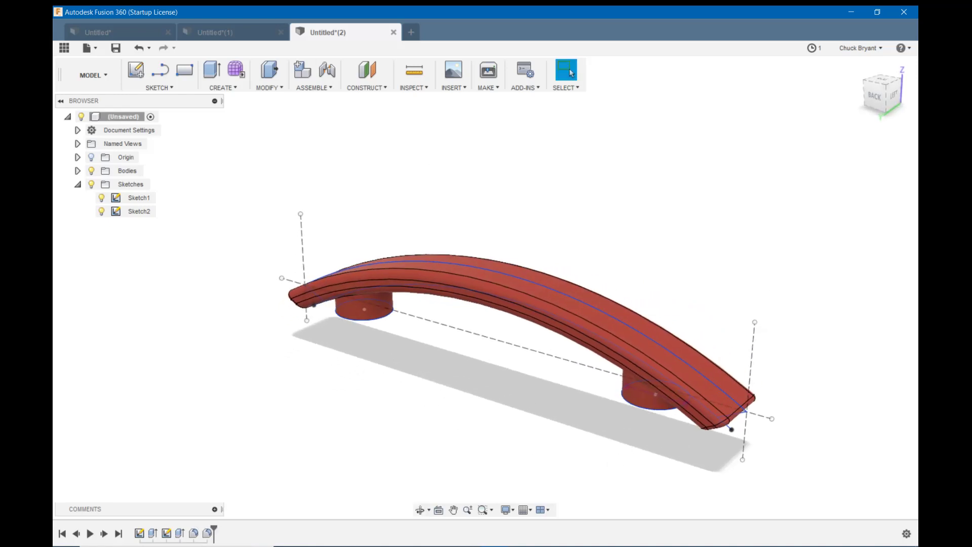
Hide Sketch1 and Sketch2 and orbit to a level frontal view of the handle.
left_click(102, 202)
left_click(101, 198)
left_click(101, 211)
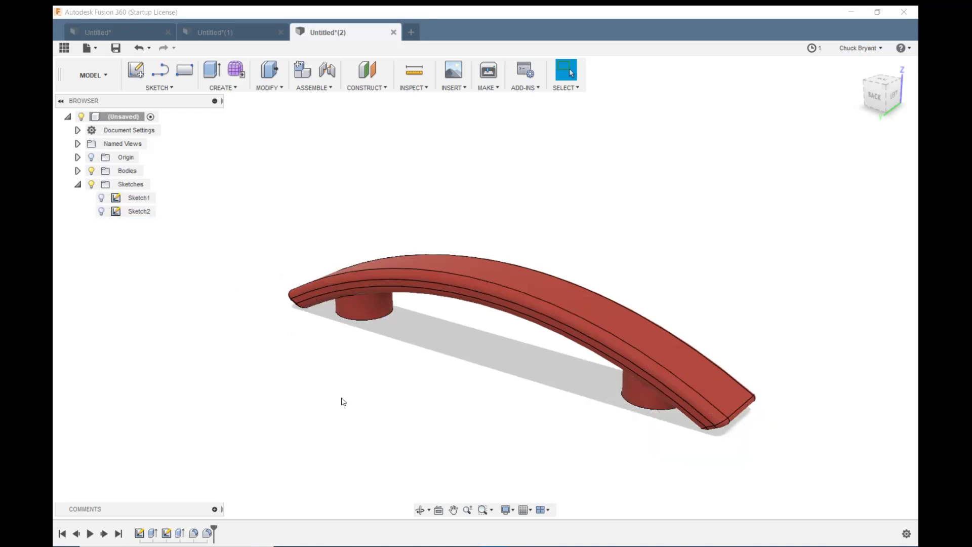
middle_click_drag(342, 401, 344, 377, "shift")
middle_click_drag(487, 159, 501, 168, "shift")
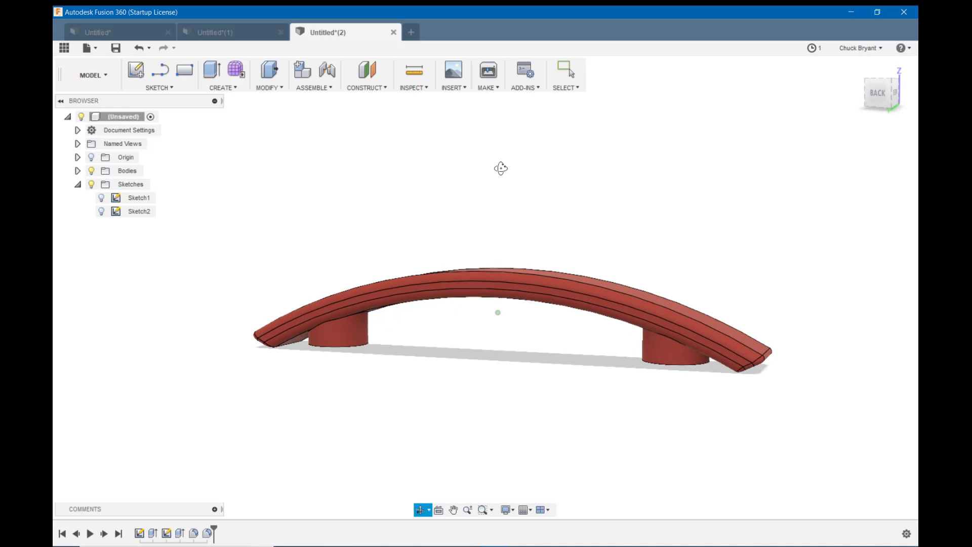
mouse_move(500, 168)
middle_mouse_down("shift")
mouse_move(527, 150)
mouse_move(486, 171)
middle_mouse_up("shift")
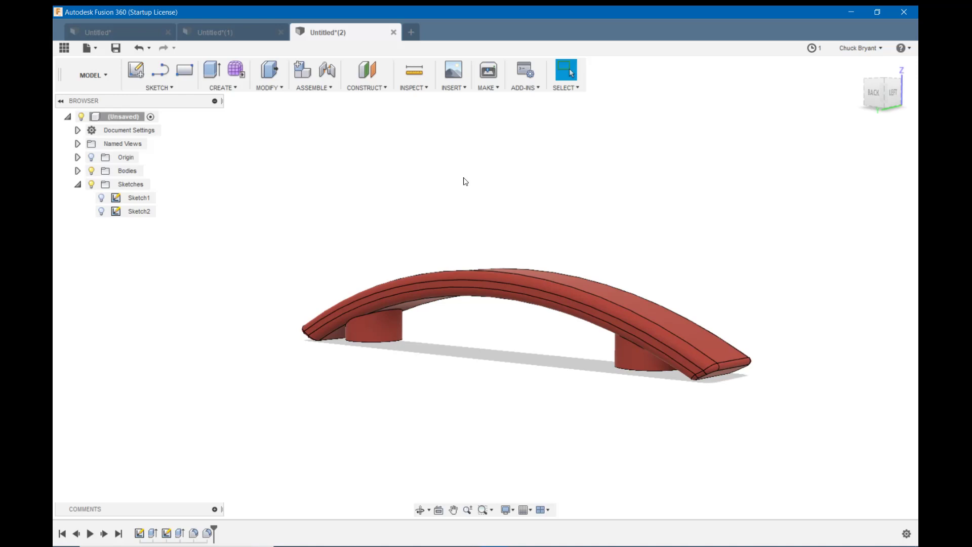
In the arch design Untitled*(1), hide Sketch1 and Sketch2.
left_click(228, 36)
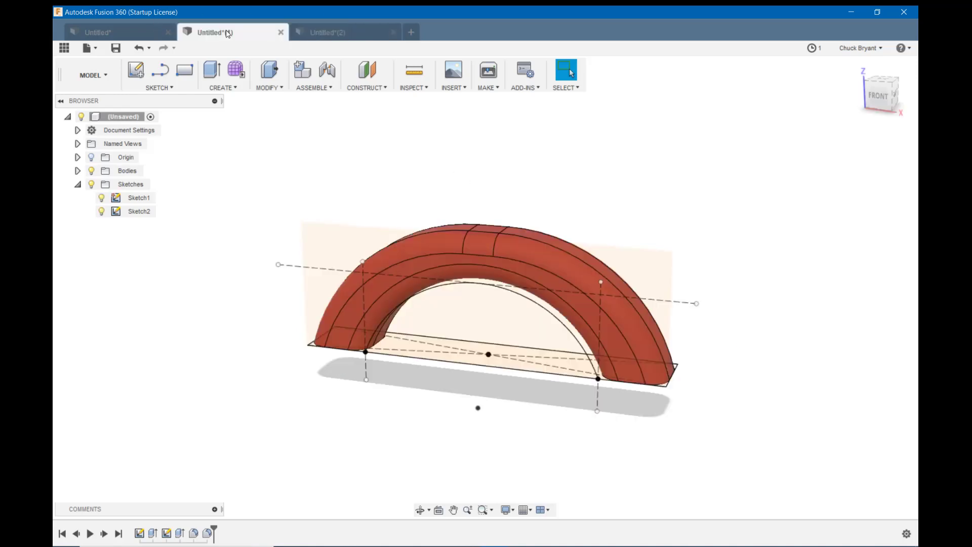
left_click(100, 200)
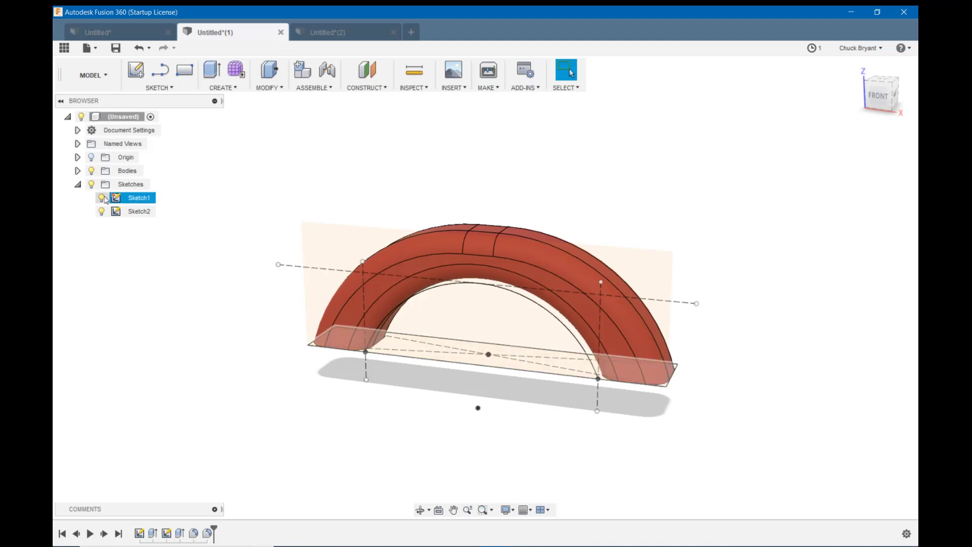
left_click(100, 199)
left_click(101, 212)
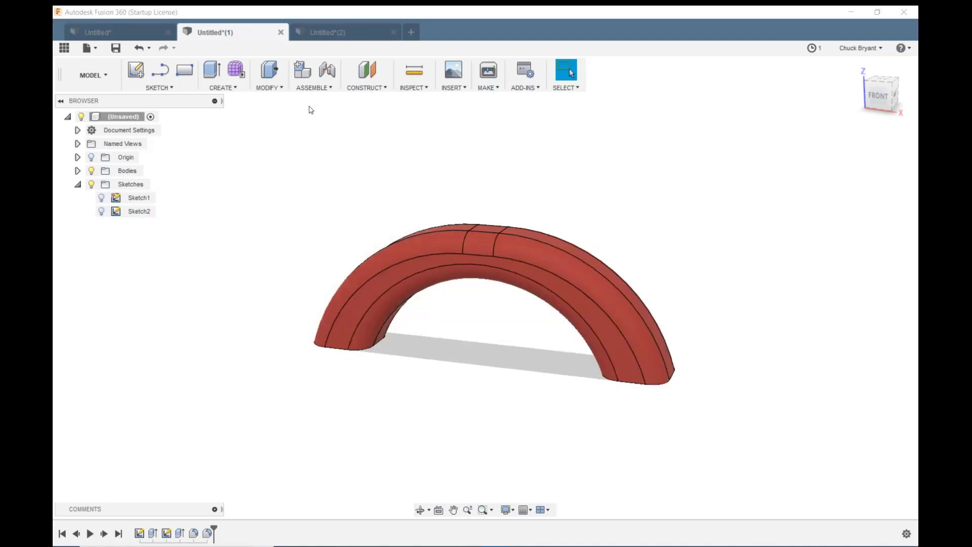
Hide Sketch1, Sketch2 and Sketch3 in the swept-tube design, inspect it, then return to Untitled*(1).
left_click(148, 30)
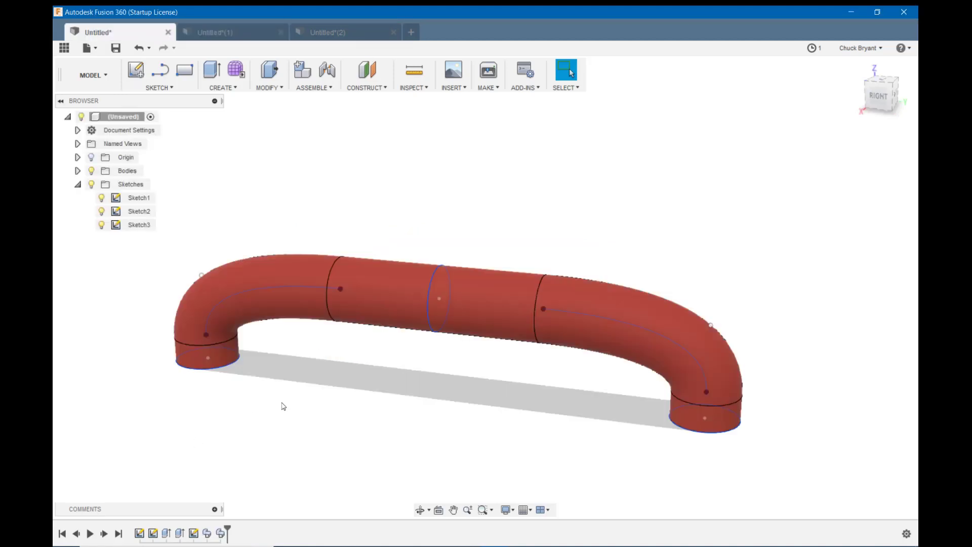
left_click(105, 199)
left_click(102, 199)
left_click(102, 212)
left_click(102, 225)
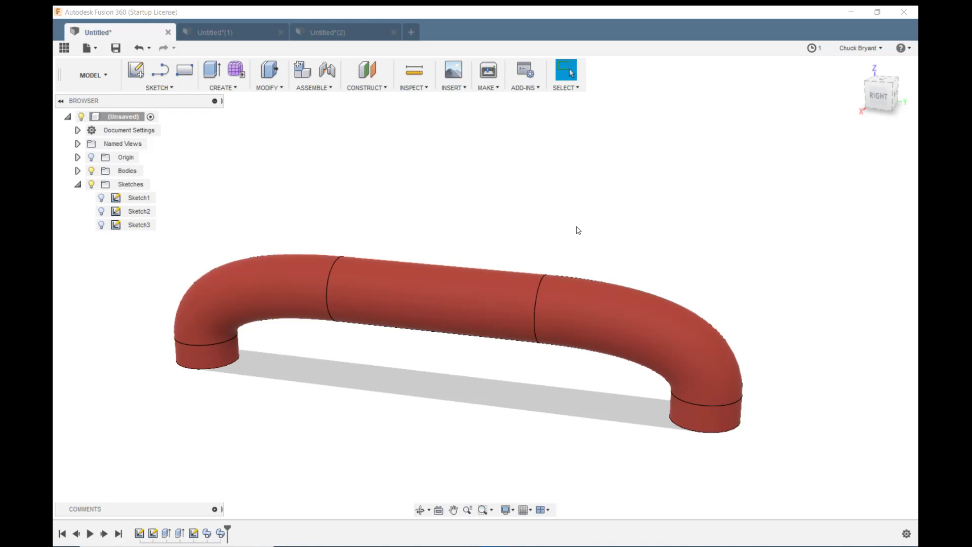
middle_click_drag(602, 241, 585, 208, "shift")
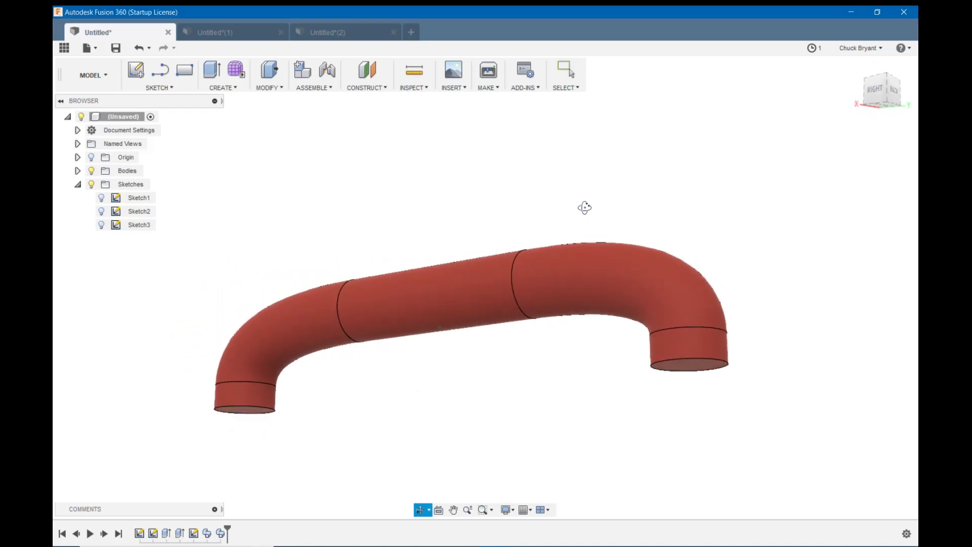
middle_click_drag(585, 207, 605, 216, "shift")
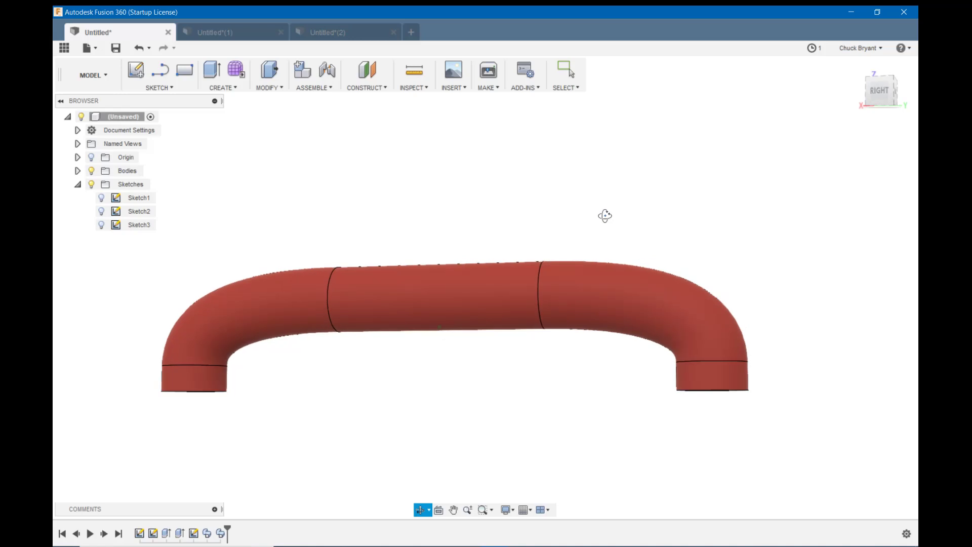
key("Escape")
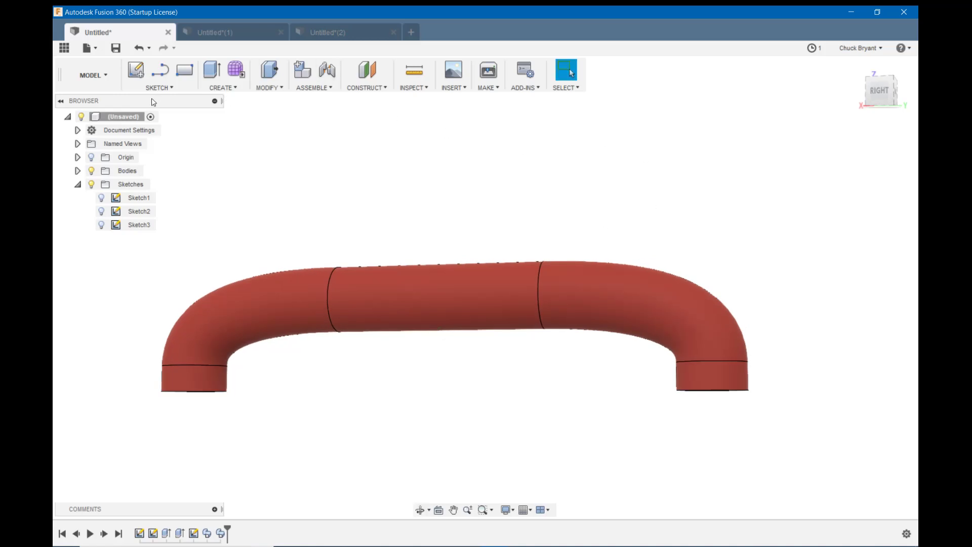
left_click(211, 32)
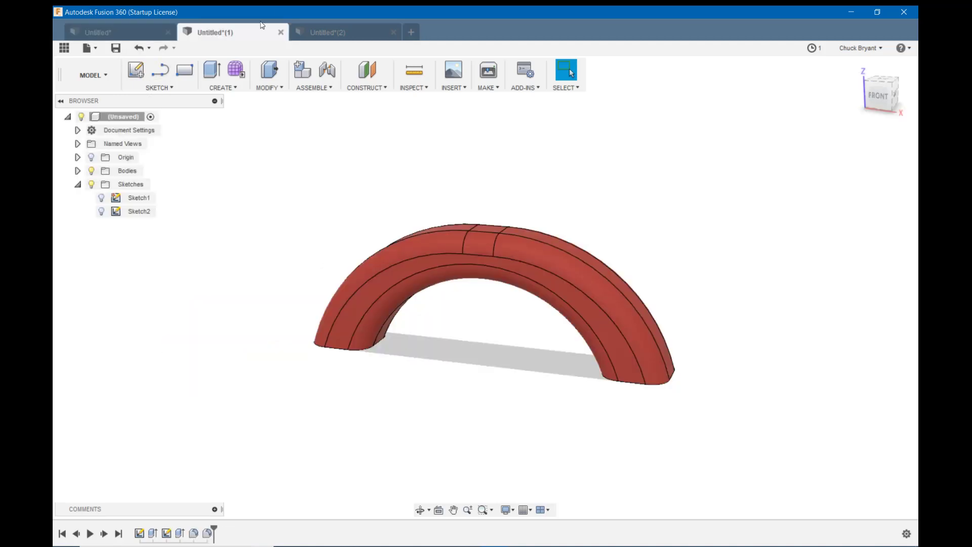
Switch to the Untitled*(2) design and orbit slightly to view the curved flat-bar handle on its posts.
left_click(365, 39)
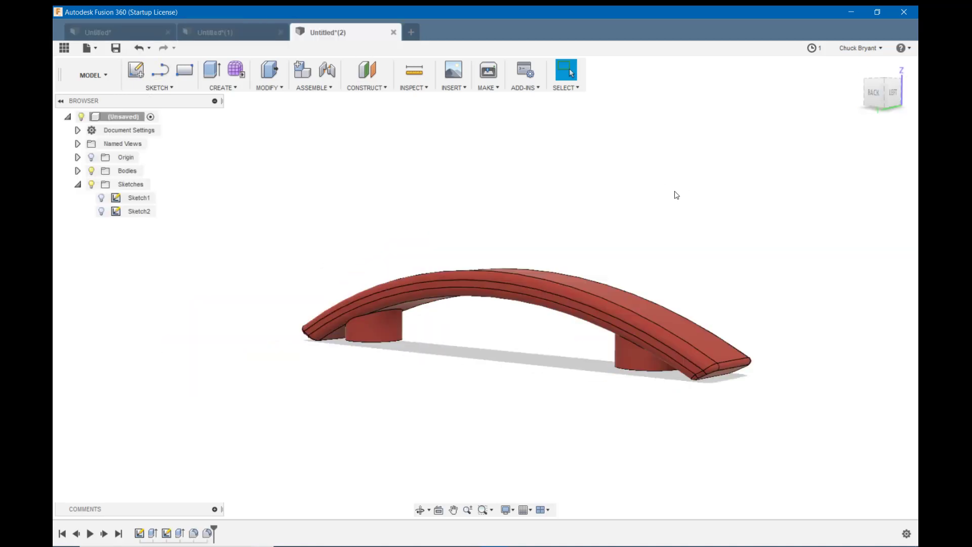
key("F4")
mouse_move(653, 208)
left_mouse_down()
mouse_move(669, 208)
mouse_move(664, 215)
left_mouse_up()
key("Escape")
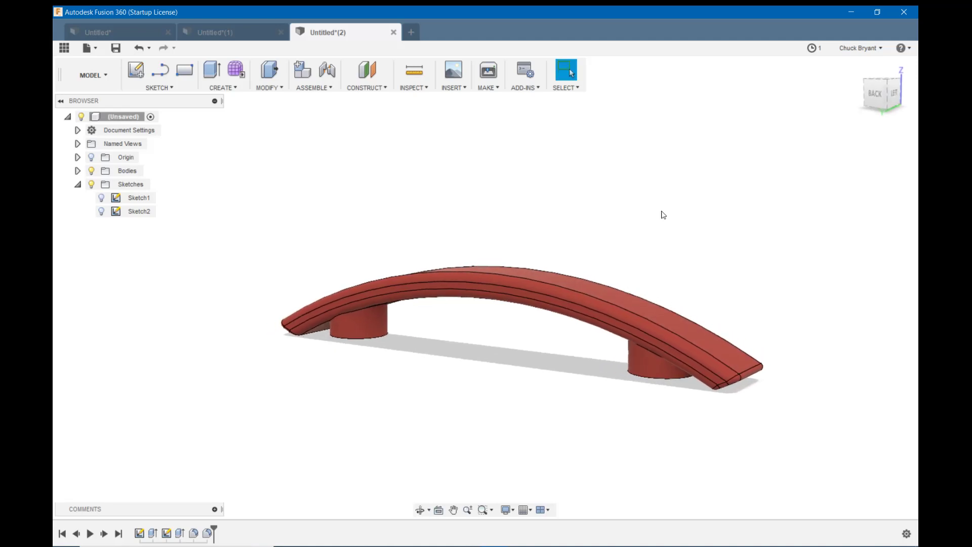